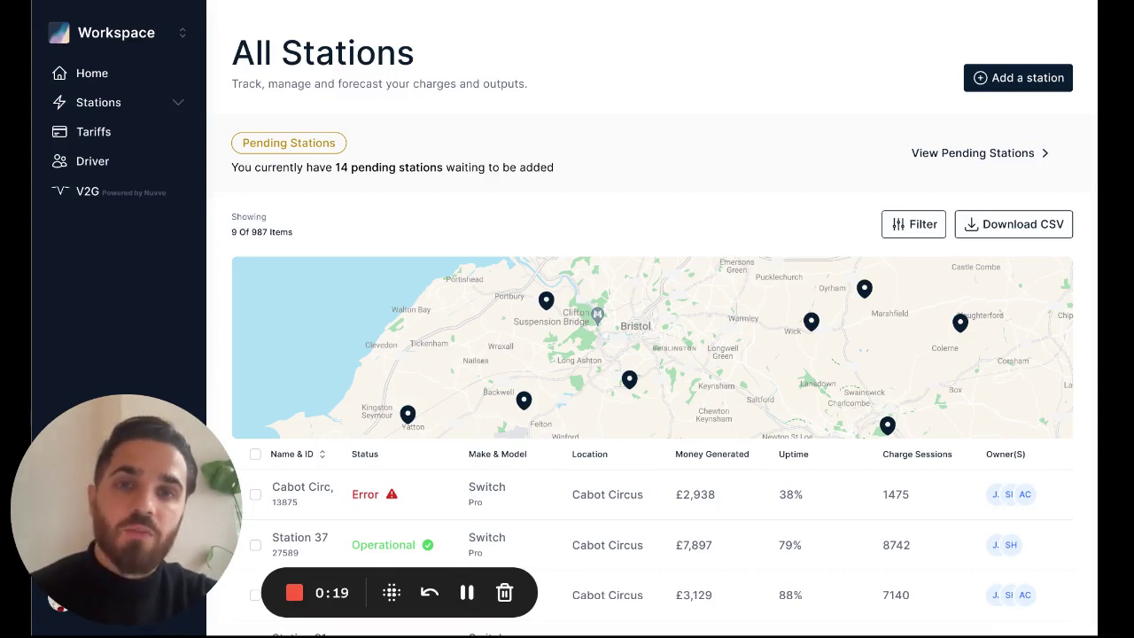
- Scroll through Station 4's Maintenance view to review the AirCoolingSystem error and the three healthy connectors
scroll(652, 355, "down", 2)
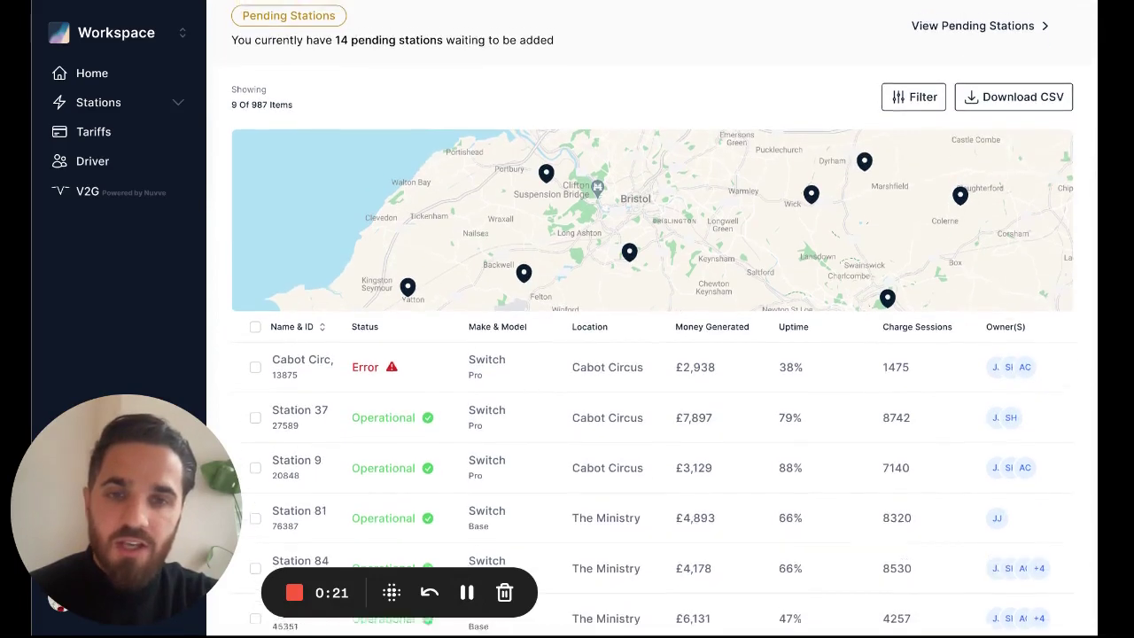
scroll(652, 354, "up", 2)
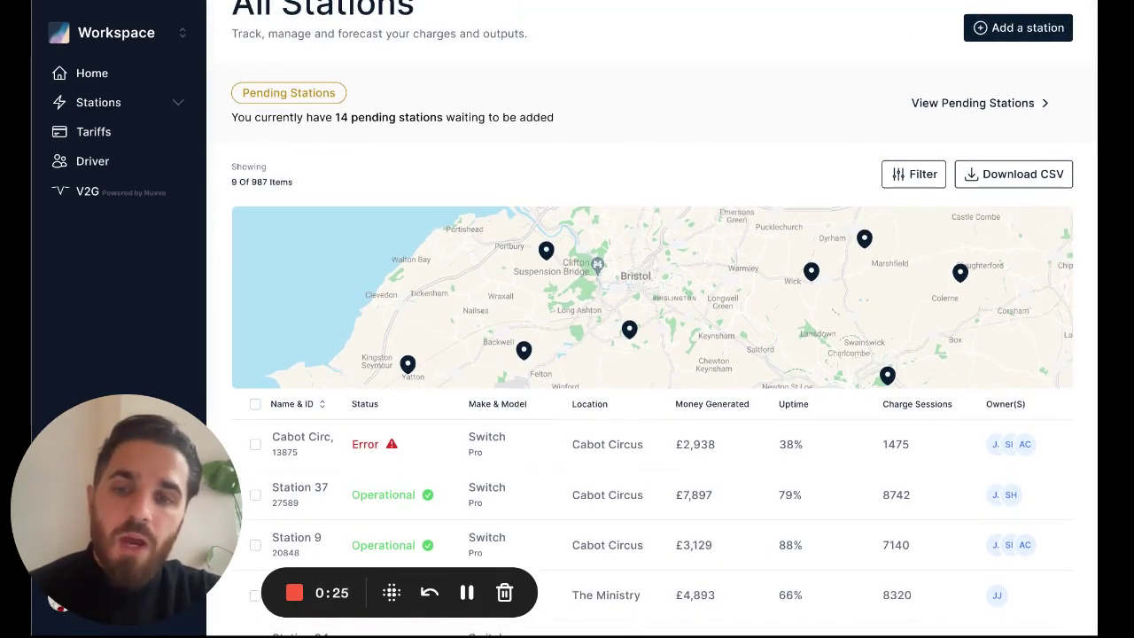
scroll(652, 354, "down", 1)
scroll(468, 411, "down", 2)
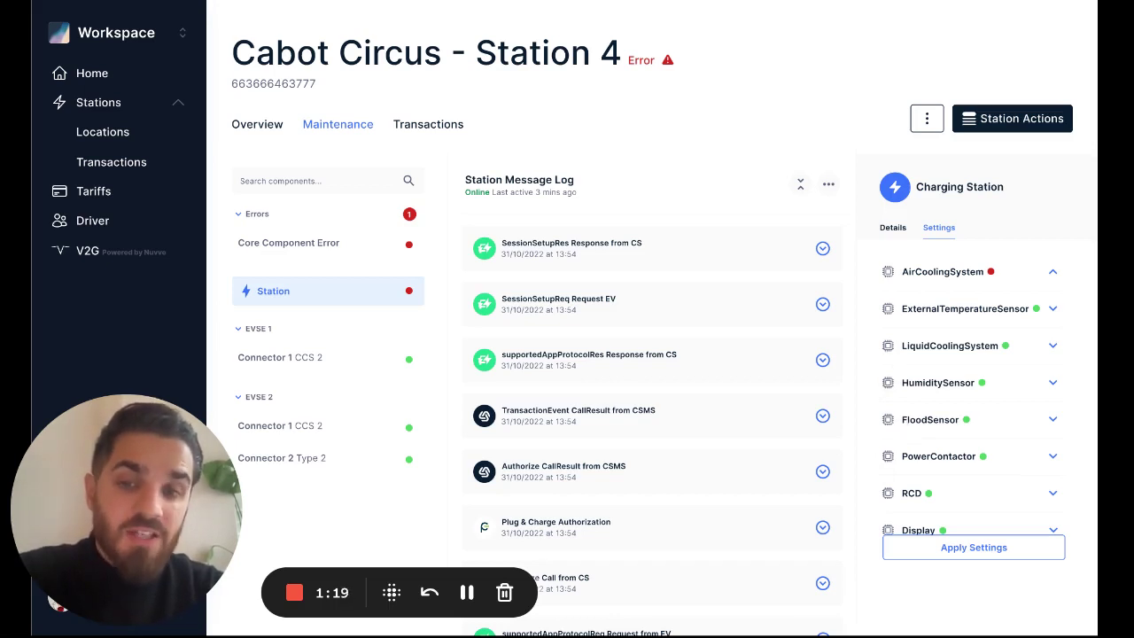
scroll(653, 354, "down", 2)
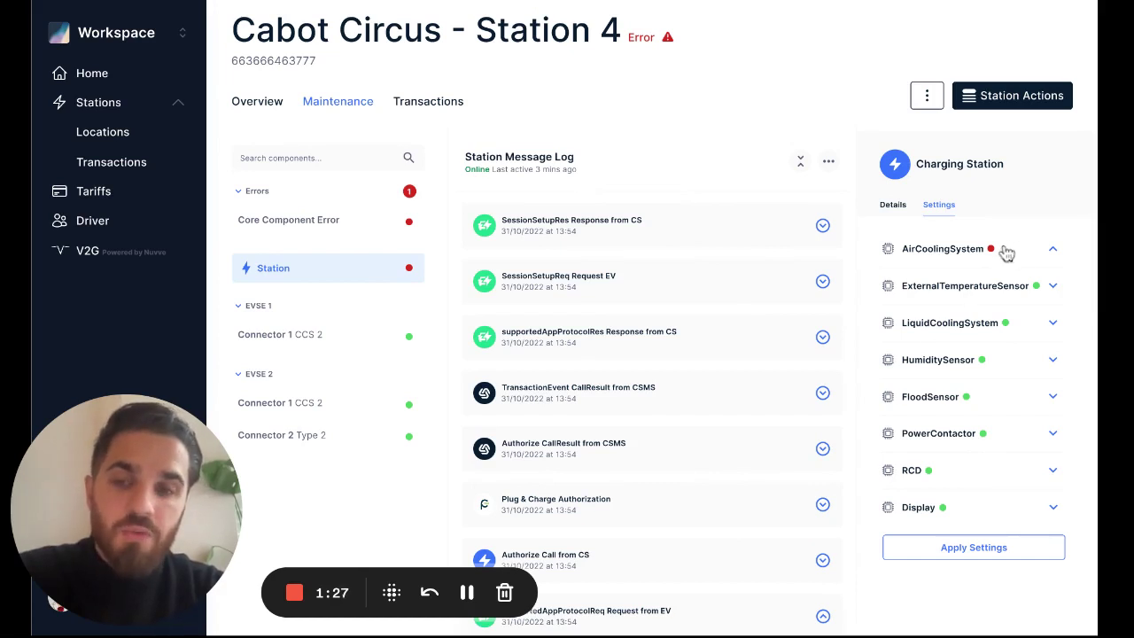
- Expand AirCoolingSystem in Settings to reveal Enabled True, 3000 RPM fan speed and Problem true
left_click(974, 249)
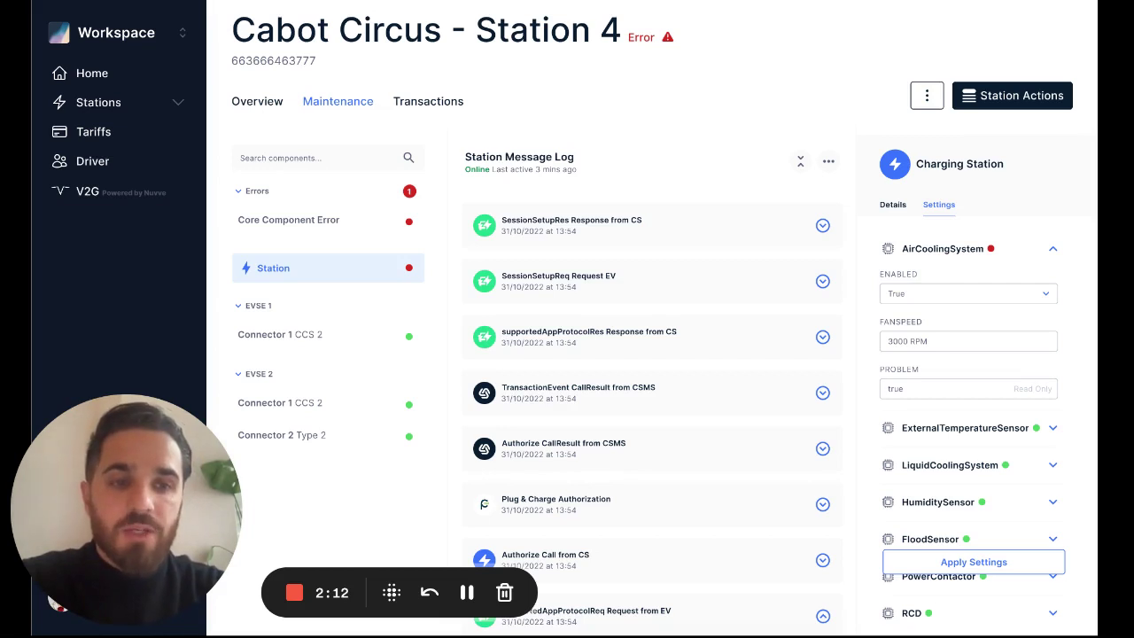
- Expand the supportedAppProtocolReq entry at the log's bottom to show its two AppProtocol entries
scroll(651, 380, "down", 3)
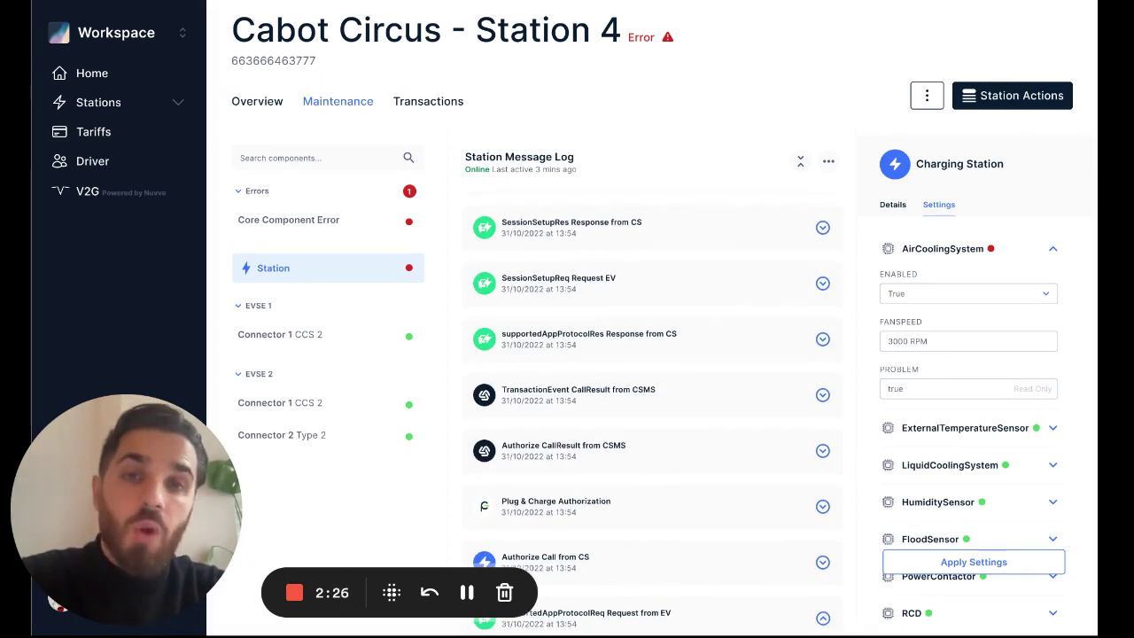
scroll(652, 414, "up", 1)
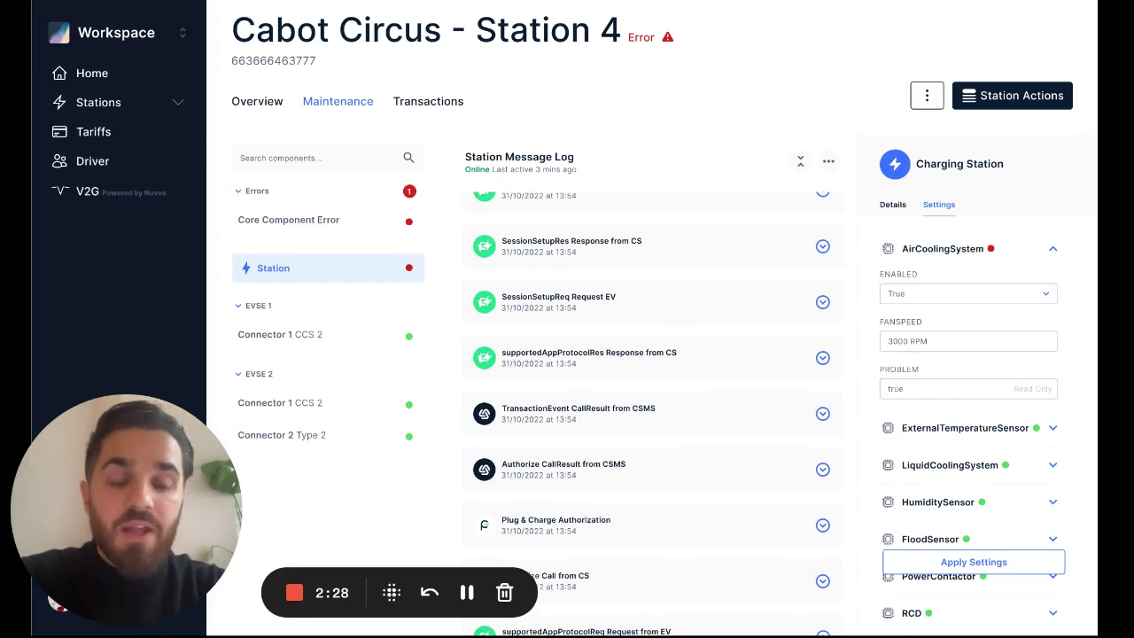
scroll(652, 413, "down", 1)
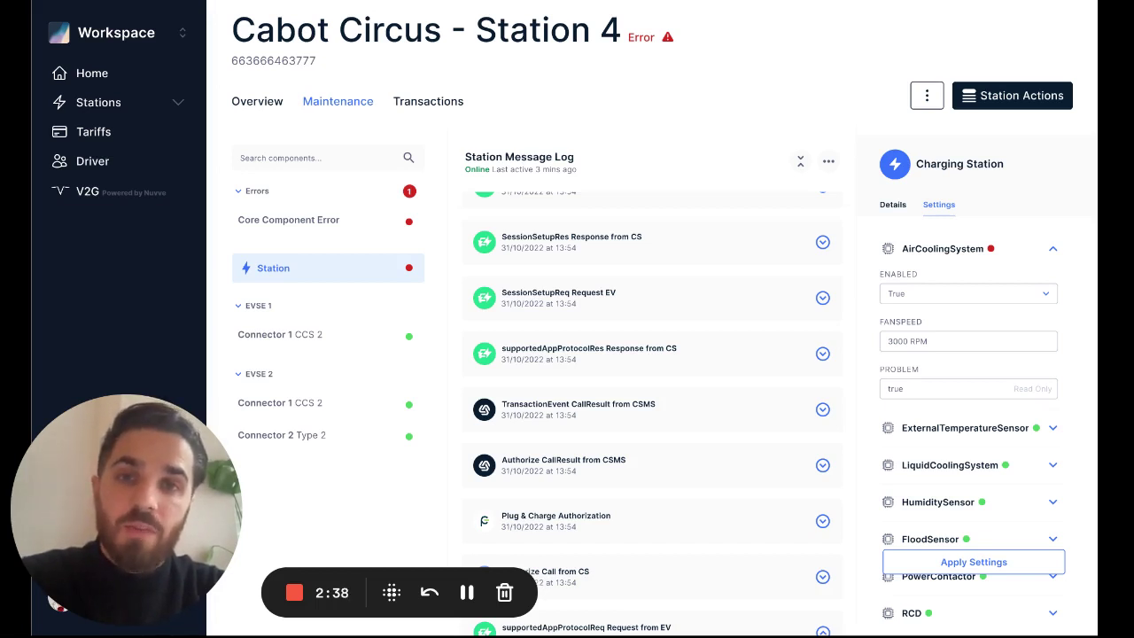
scroll(564, 445, "down", 3)
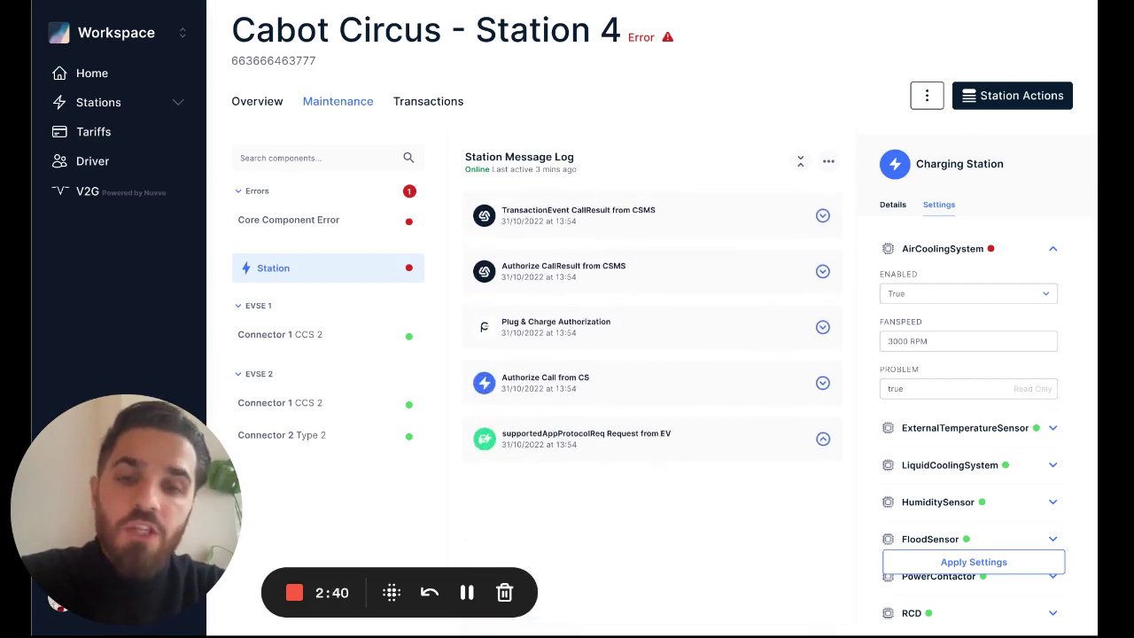
left_click(564, 445)
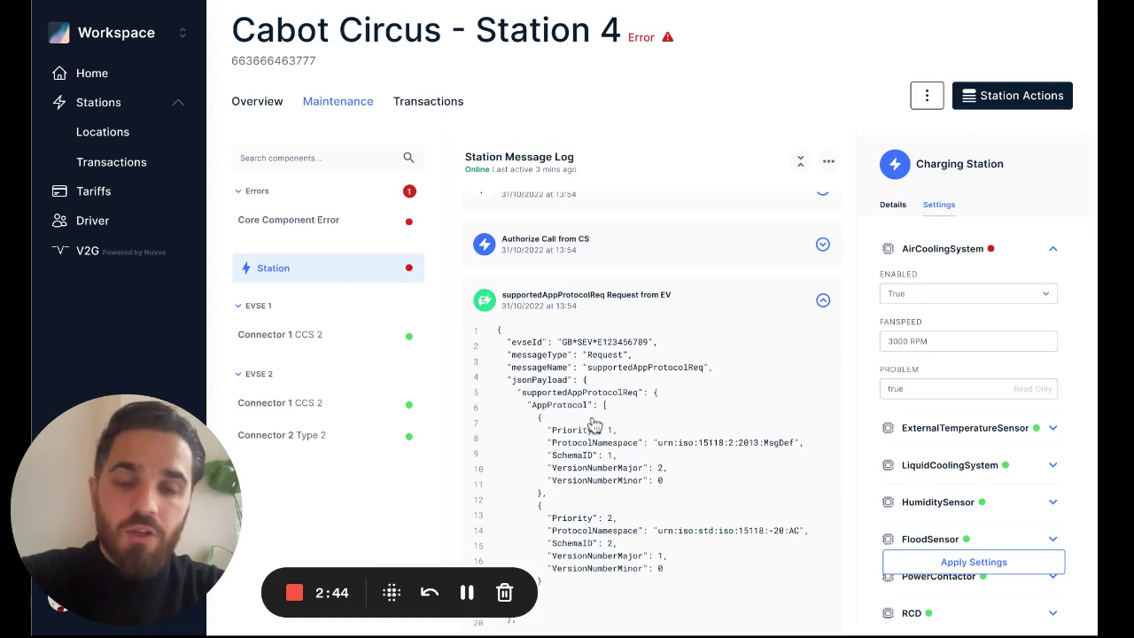
- Open a Station 4 charging transaction to view its Session Activity page
left_click(465, 592)
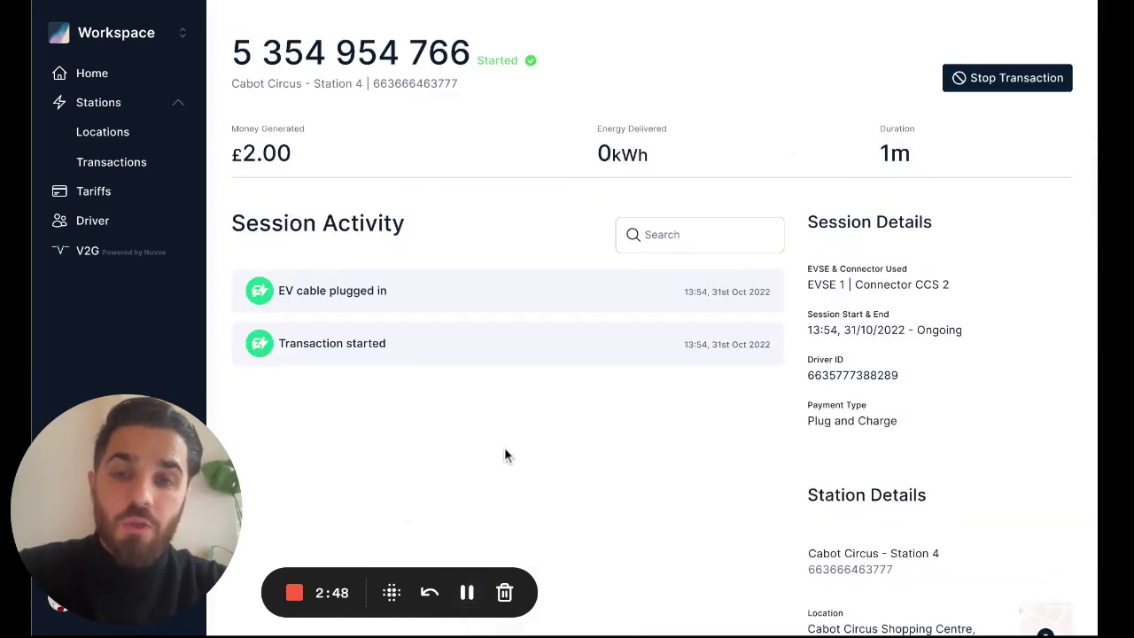